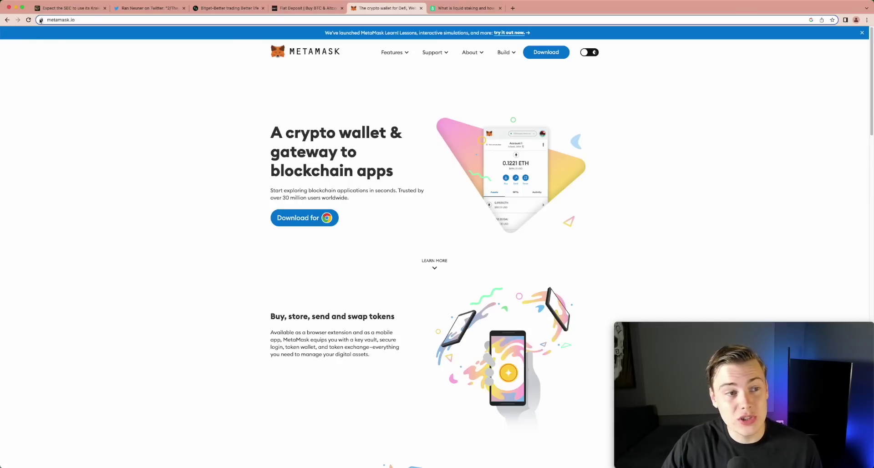
Install the MetaMask extension in Chrome from the download link on metamask.io
{"action": "left_click", "coordinate": [285, 219]}
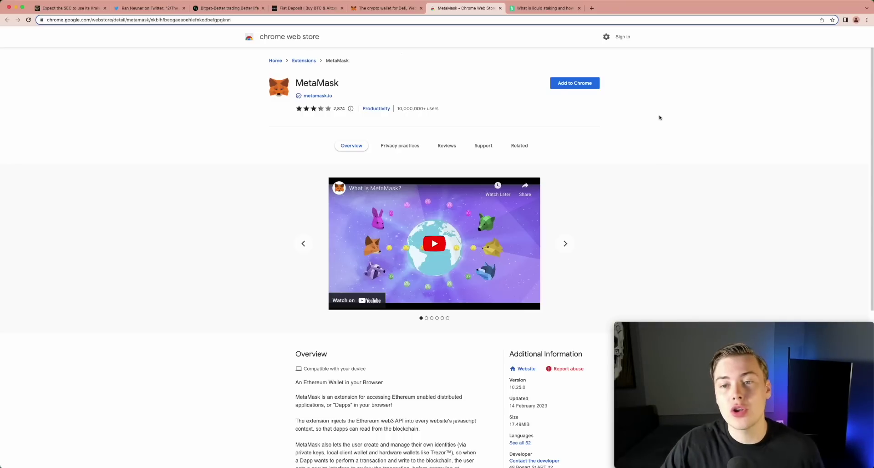
{"action": "left_click", "coordinate": [557, 84]}
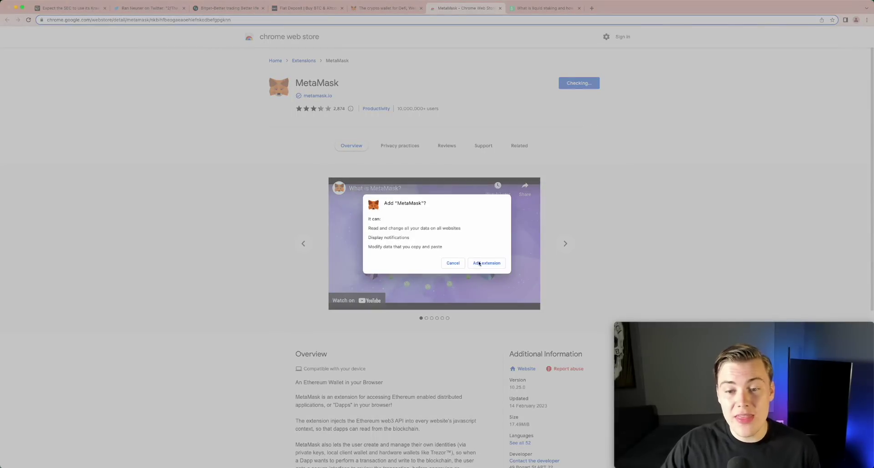
{"action": "left_click", "coordinate": [480, 263]}
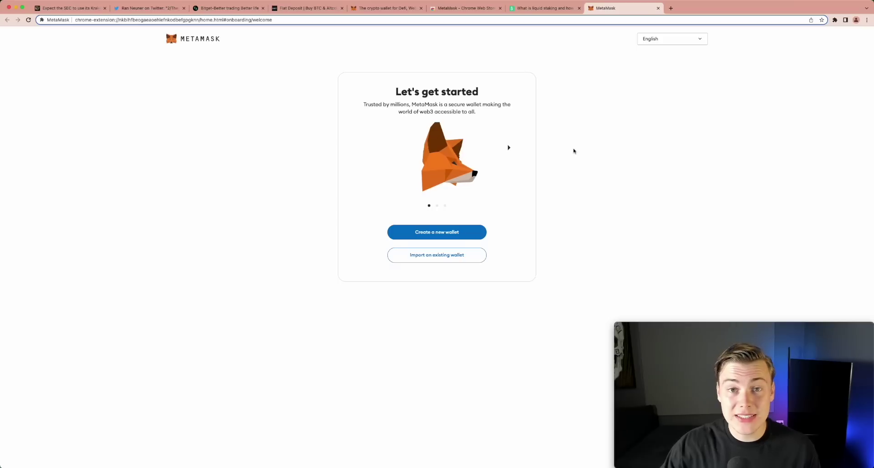
Create a new MetaMask wallet with usage data sharing accepted and a new password confirmed, and choose to secure it
{"action": "left_click", "coordinate": [404, 234]}
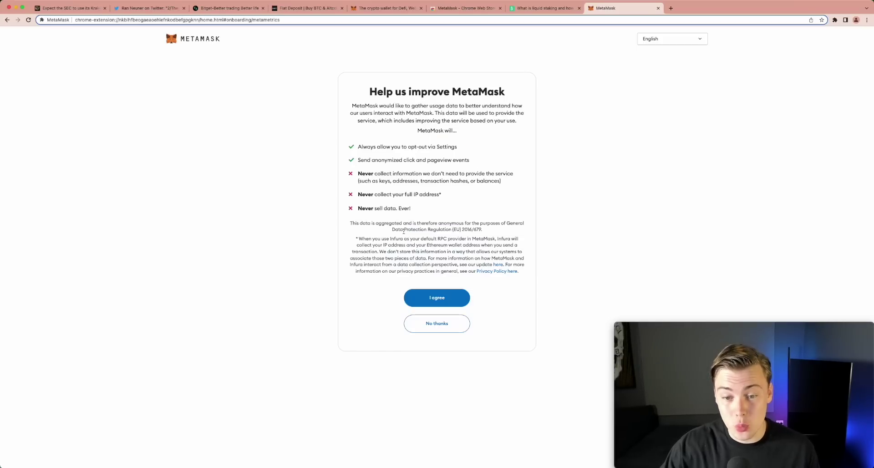
{"action": "left_click", "coordinate": [426, 297]}
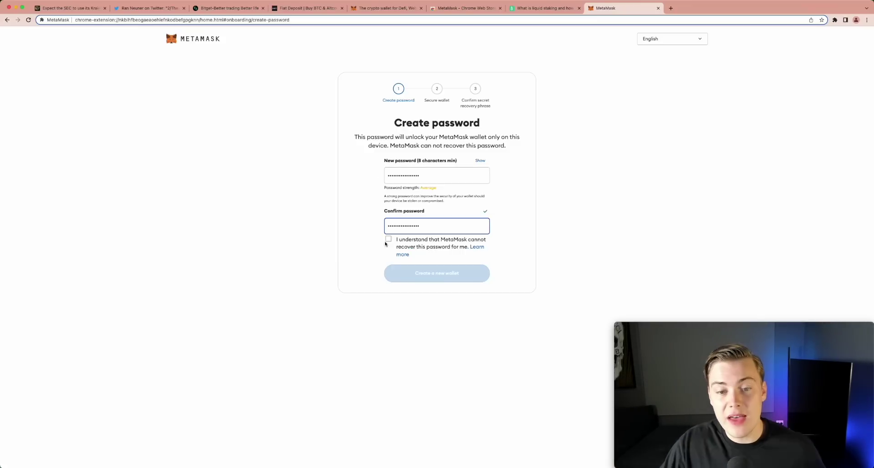
{"action": "left_click", "coordinate": [388, 239]}
{"action": "left_click", "coordinate": [482, 275]}
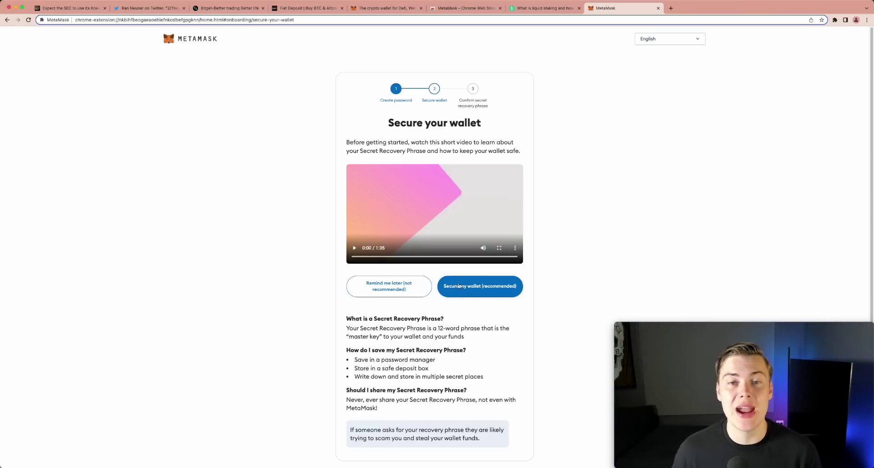
{"action": "left_click", "coordinate": [458, 286]}
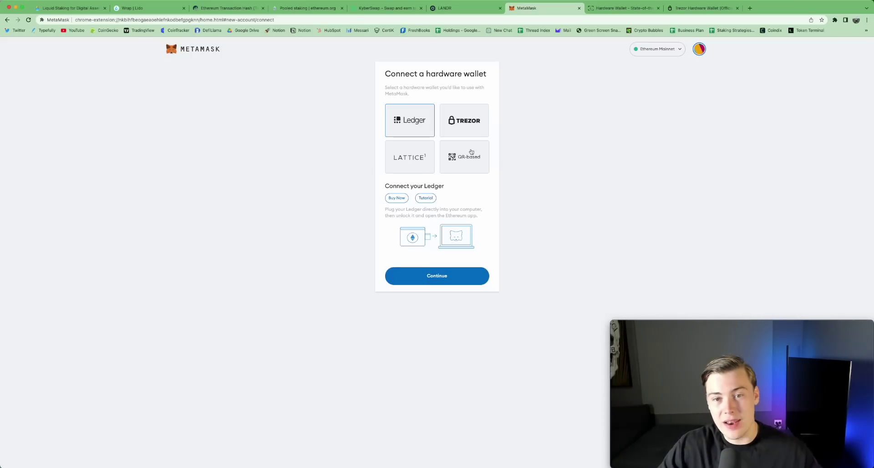
Try to connect a Trezor hardware wallet to MetaMask, and return to the MetaMask page
{"action": "left_click", "coordinate": [454, 118]}
{"action": "left_click", "coordinate": [448, 283]}
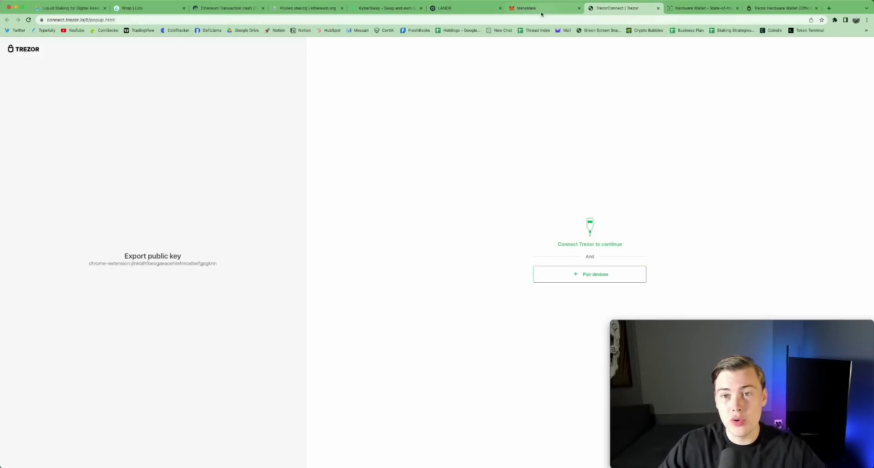
{"action": "left_click", "coordinate": [553, 11]}
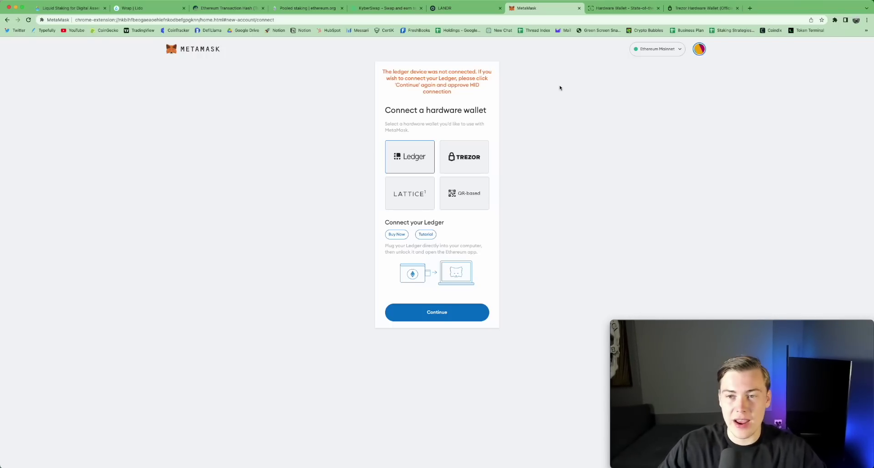
Look at the Ledger and Trezor hardware wallet websites, and return to MetaMask
{"action": "left_click", "coordinate": [610, 8]}
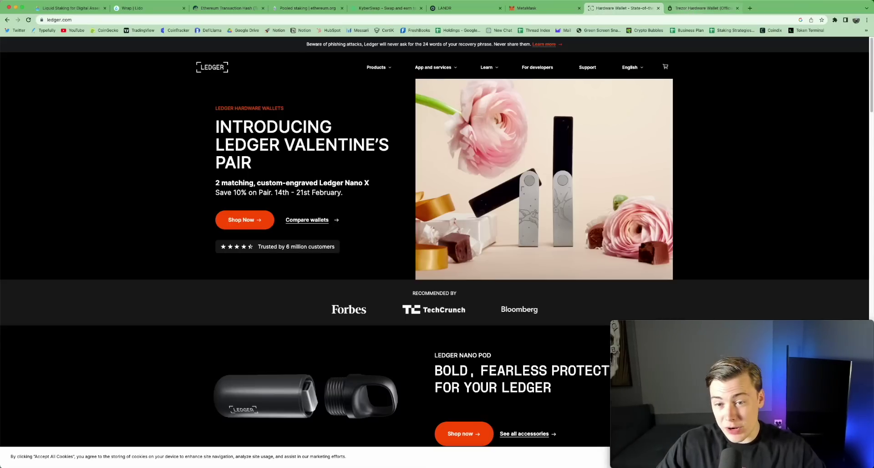
{"action": "left_click", "coordinate": [686, 9]}
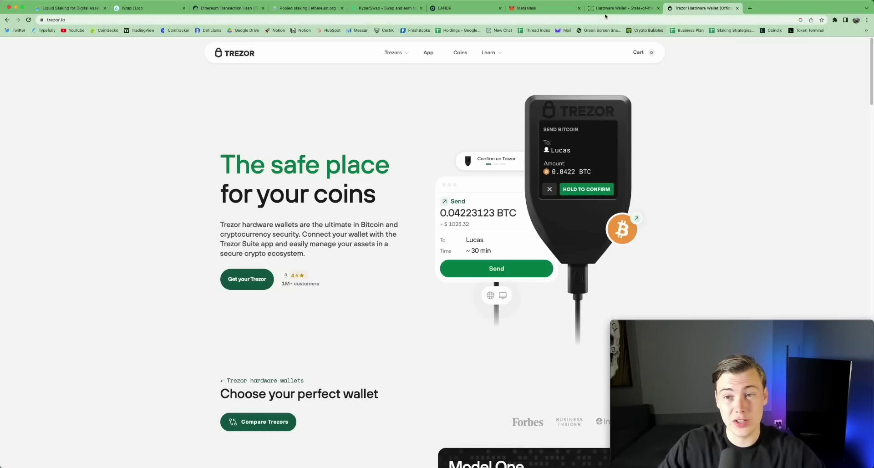
{"action": "left_click", "coordinate": [601, 10]}
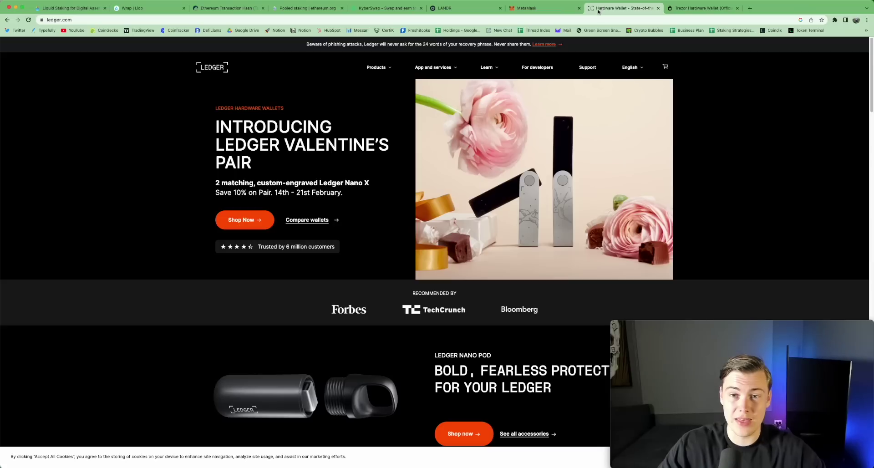
{"action": "left_click", "coordinate": [547, 7]}
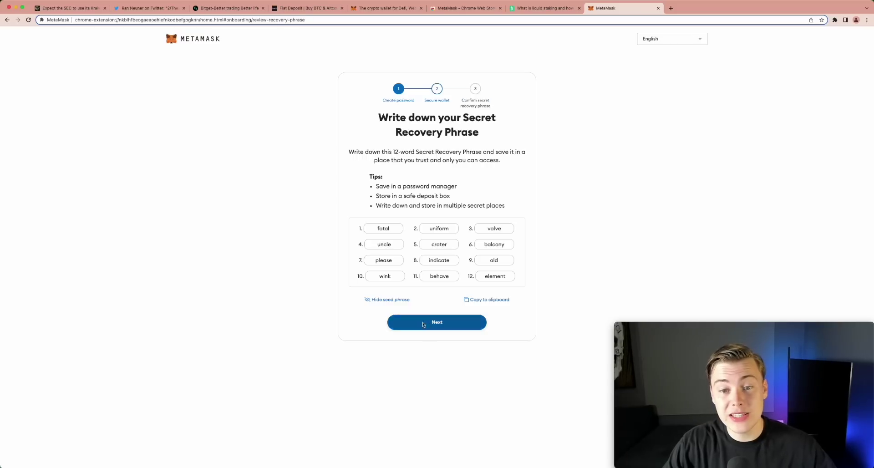
Fill in the missing words of the Secret Recovery Phrase and confirm it
{"action": "left_click", "coordinate": [412, 324]}
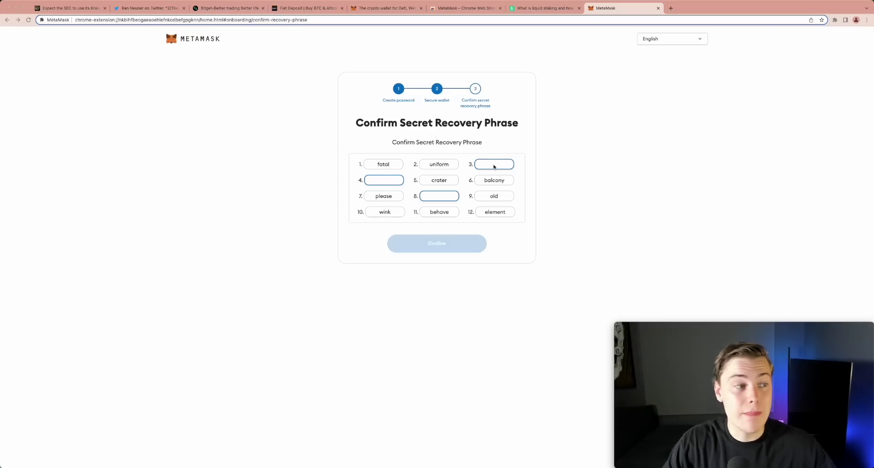
{"action": "left_click", "coordinate": [494, 167]}
{"action": "type", "text": "va"}
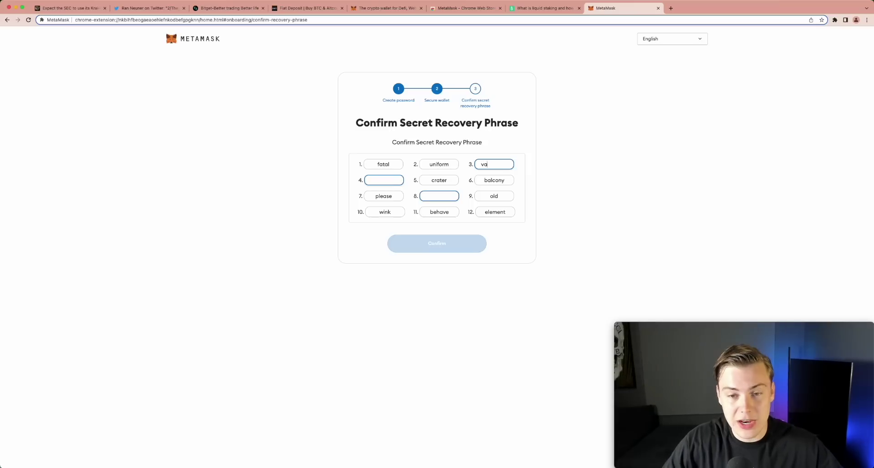
{"action": "left_click", "coordinate": [431, 241]}
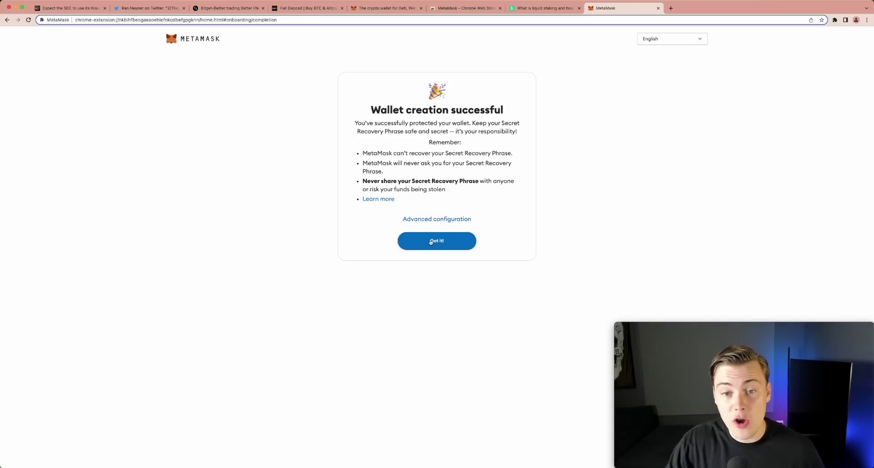
Finish the MetaMask onboarding and go to the wallet's account page
{"action": "left_click", "coordinate": [431, 241]}
{"action": "left_click", "coordinate": [432, 260]}
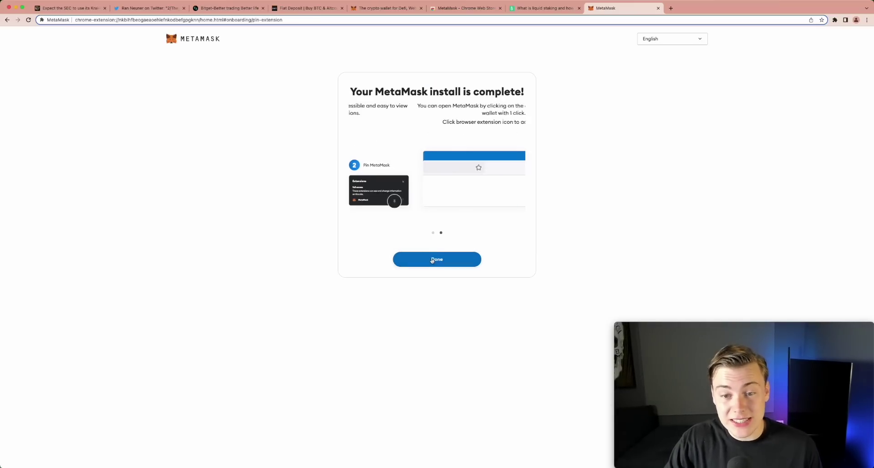
{"action": "left_click", "coordinate": [432, 259]}
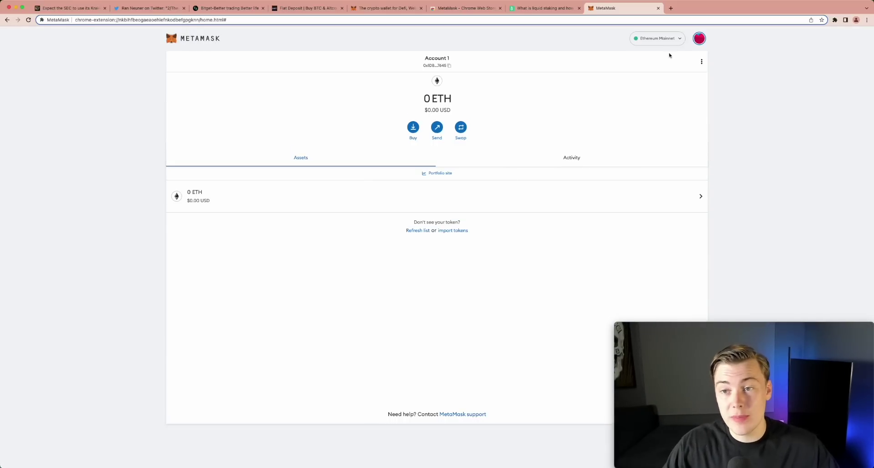
Review the popular custom networks that can be added to MetaMask, and close the settings
{"action": "left_click", "coordinate": [675, 39]}
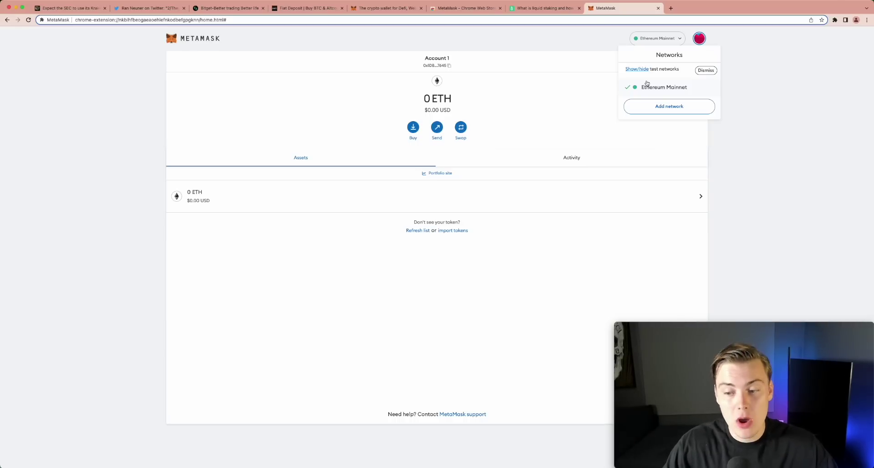
{"action": "left_click", "coordinate": [648, 107]}
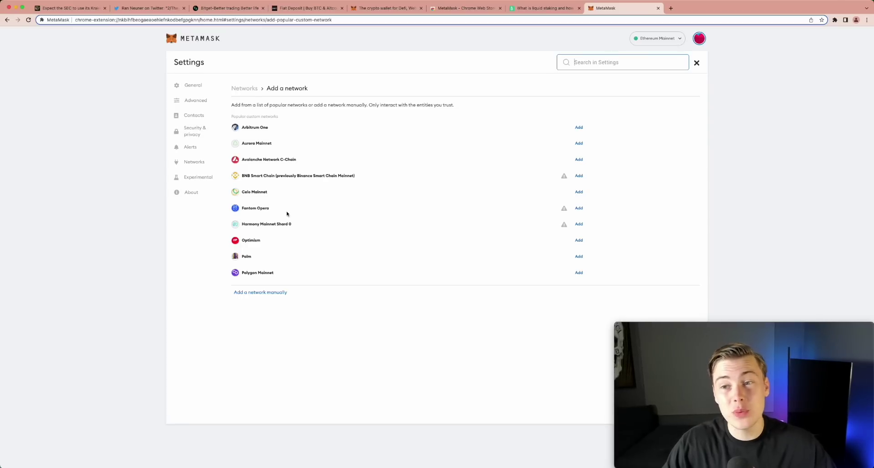
{"action": "left_click", "coordinate": [696, 64]}
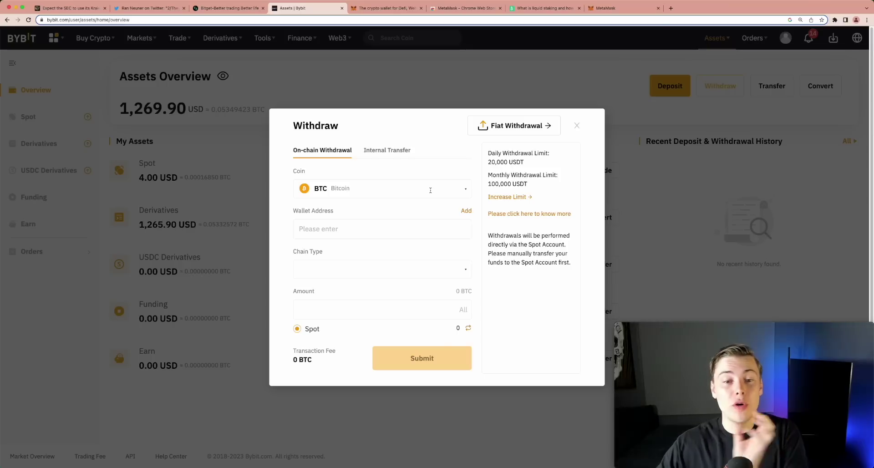
In Bybit's withdrawal form, choose USDT as the coin and enter the wallet address copied from the MetaMask account
{"action": "left_click", "coordinate": [440, 180]}
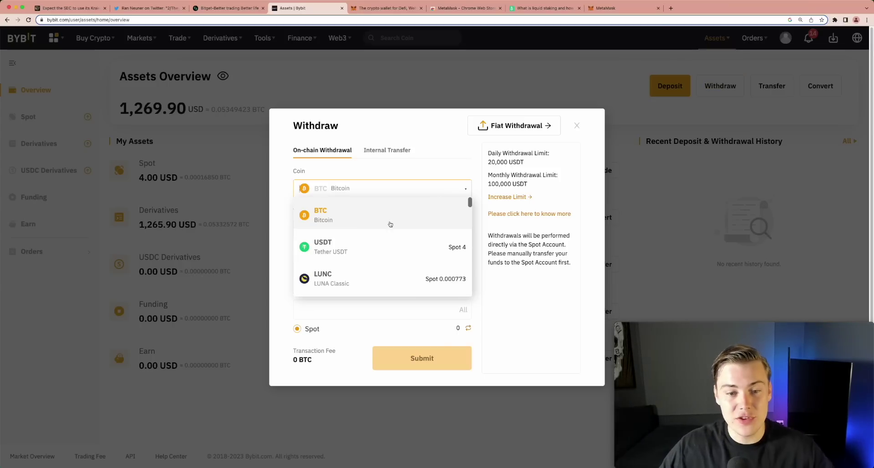
{"action": "left_click", "coordinate": [388, 250]}
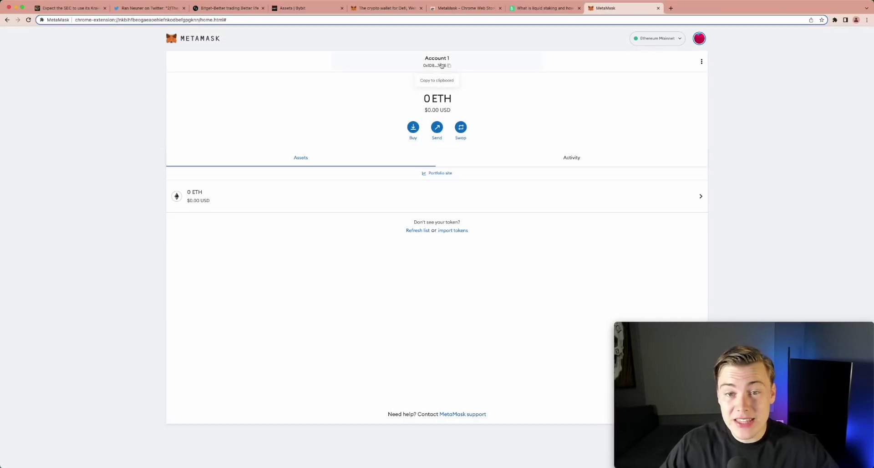
{"action": "left_click", "coordinate": [438, 64]}
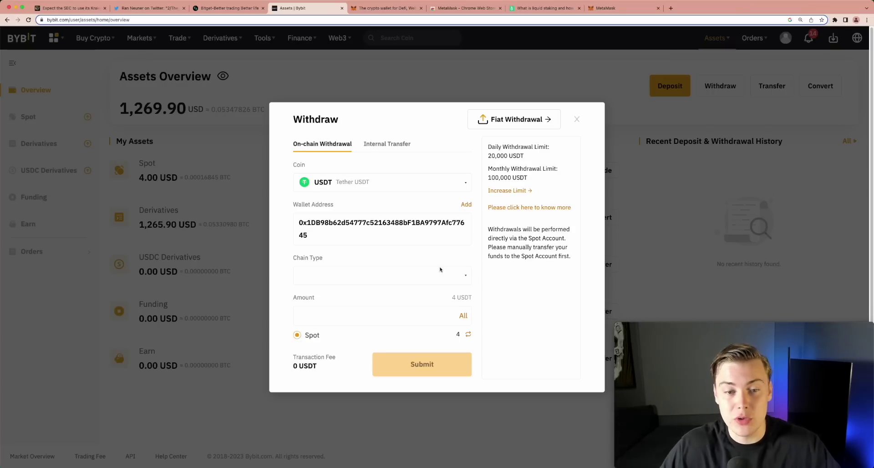
Set the chain type of the USDT withdrawal to ERC20
{"action": "left_click", "coordinate": [413, 277]}
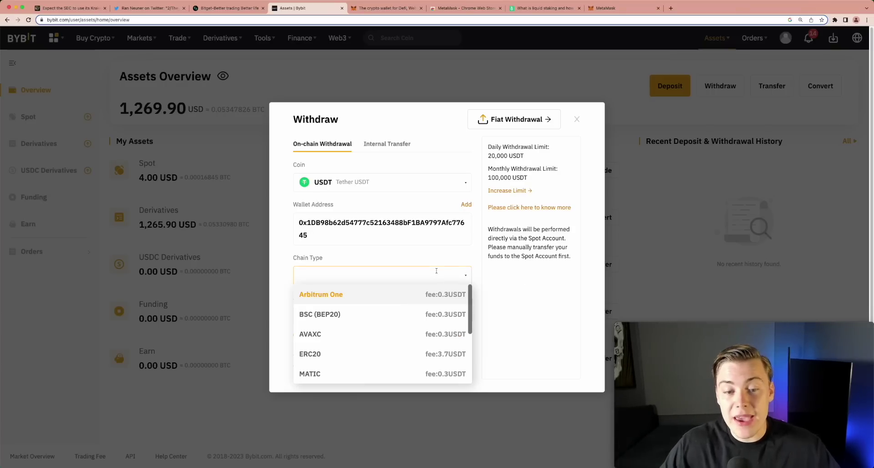
{"action": "scroll", "coordinate": [429, 308], "scroll_direction": "down", "scroll_amount": 2}
{"action": "scroll", "coordinate": [428, 318], "scroll_direction": "up", "scroll_amount": 1}
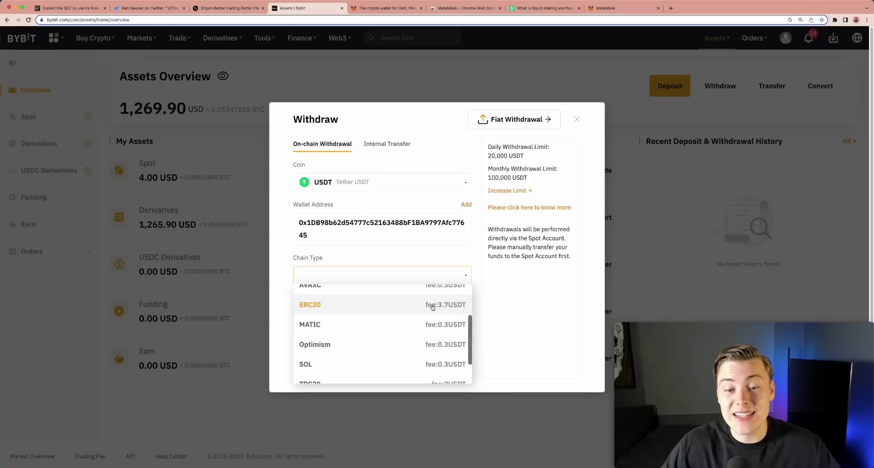
{"action": "left_click", "coordinate": [430, 305]}
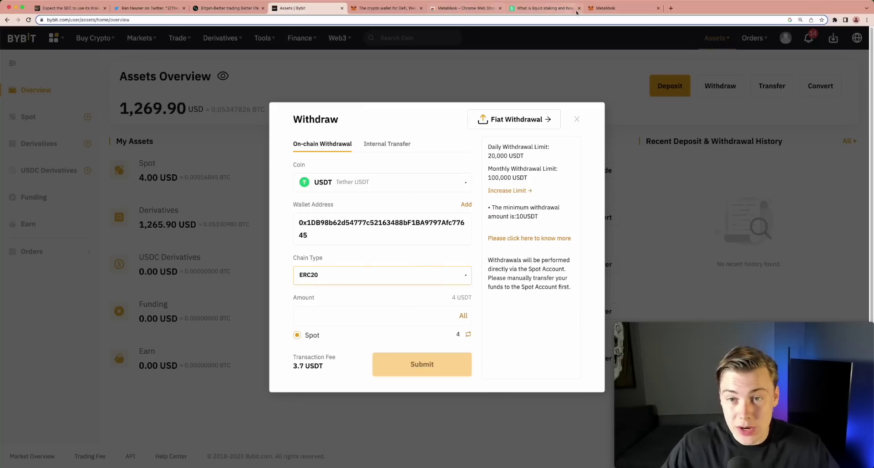
Check the MetaMask account page, and set Bybit's withdrawal amount to all available USDT, 0.3000 after the fee
{"action": "left_click", "coordinate": [610, 8]}
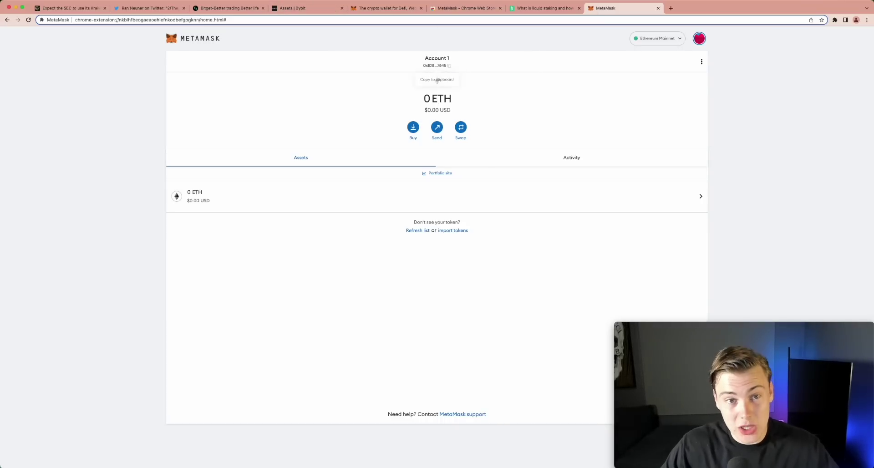
{"action": "left_click", "coordinate": [298, 8]}
{"action": "left_click", "coordinate": [464, 317]}
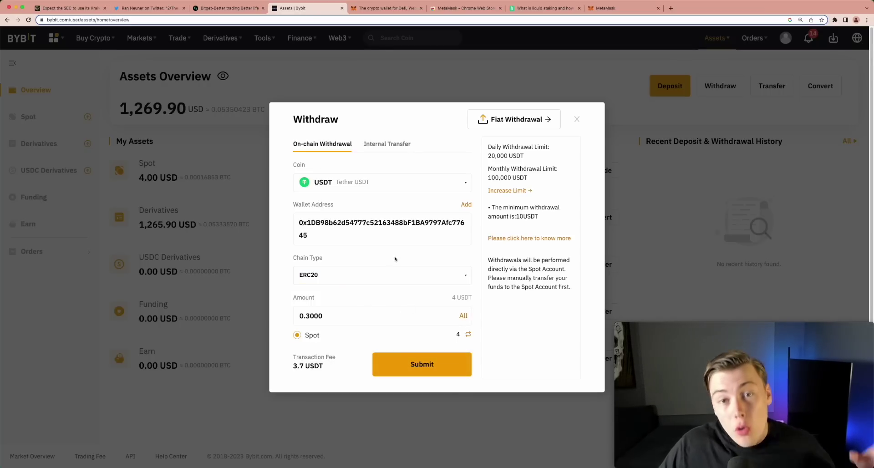
On Bitget, view the payment currencies for card purchases and the ETH/USDT spot market, and return to Bybit's withdrawal form
{"action": "left_click", "coordinate": [207, 9]}
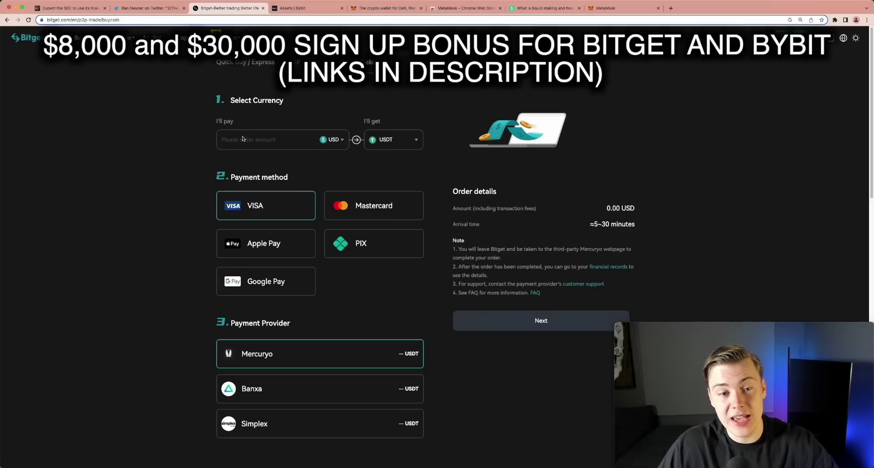
{"action": "left_click", "coordinate": [332, 140]}
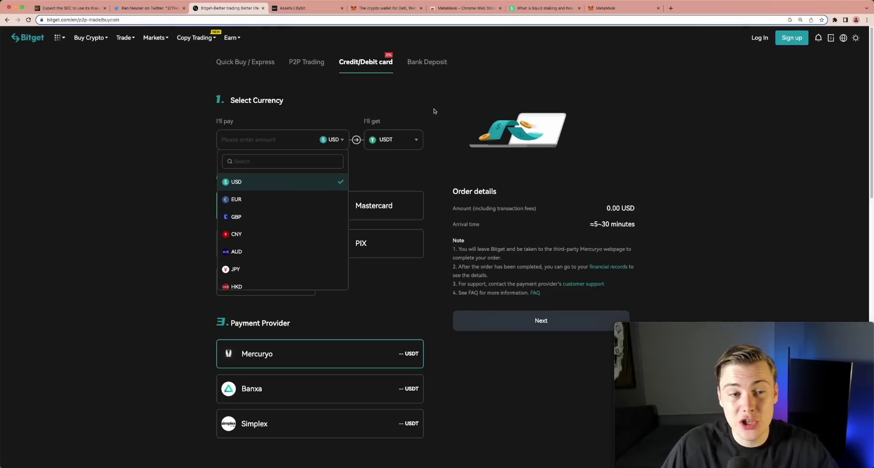
{"action": "mouse_move", "coordinate": [123, 39]}
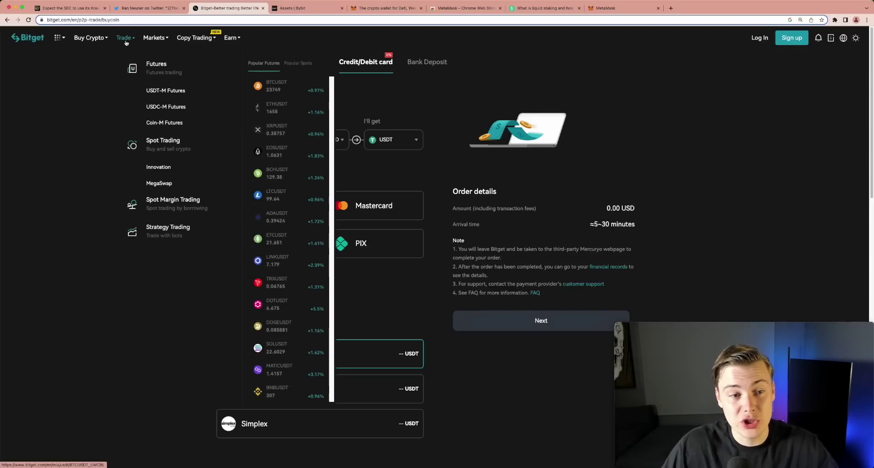
{"action": "mouse_move", "coordinate": [165, 148]}
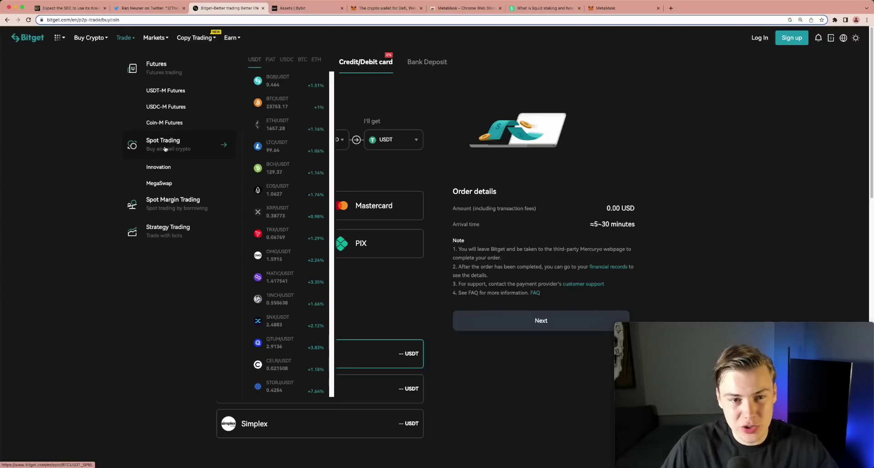
{"action": "left_click", "coordinate": [279, 129]}
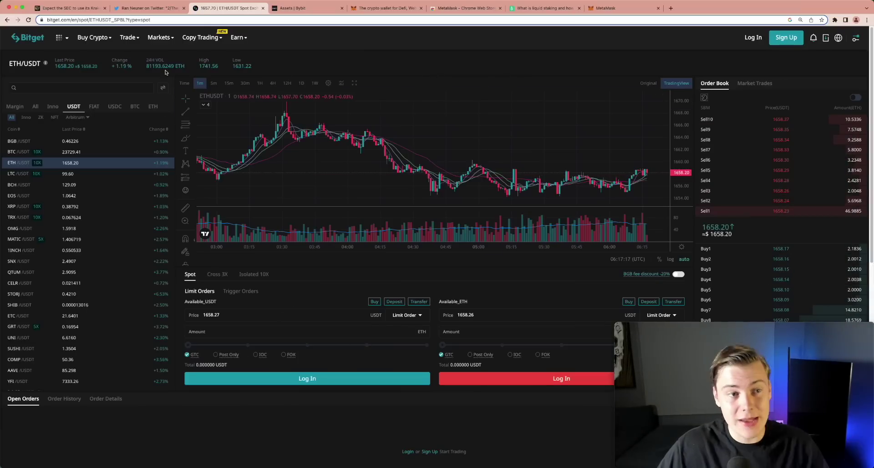
{"action": "left_click", "coordinate": [311, 10]}
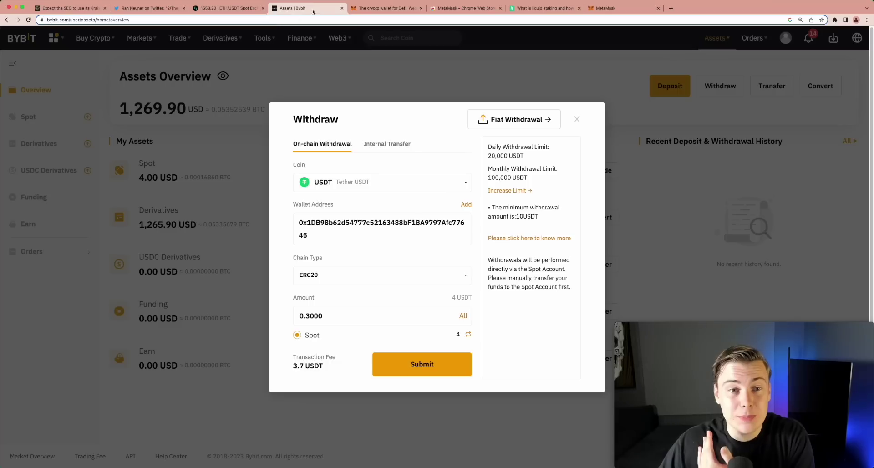
On Bitget's Quick Buy / Express page, choose ETH as the cryptocurrency to receive for USD
{"action": "left_click", "coordinate": [213, 8]}
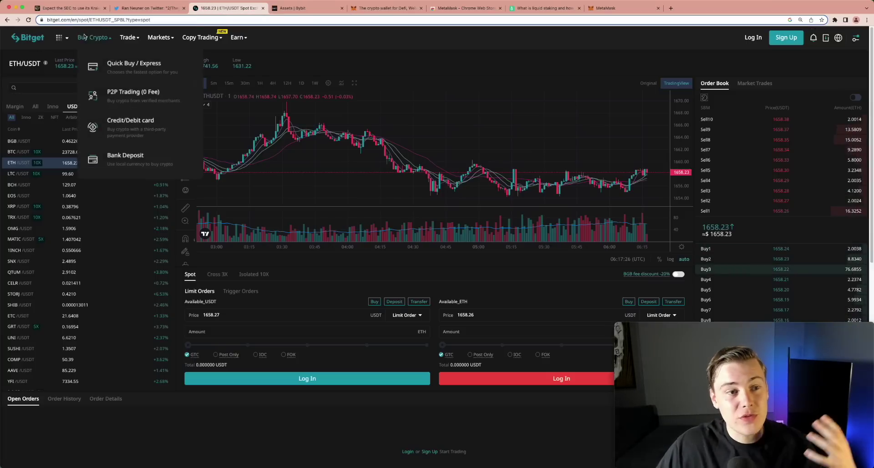
{"action": "left_click", "coordinate": [110, 66]}
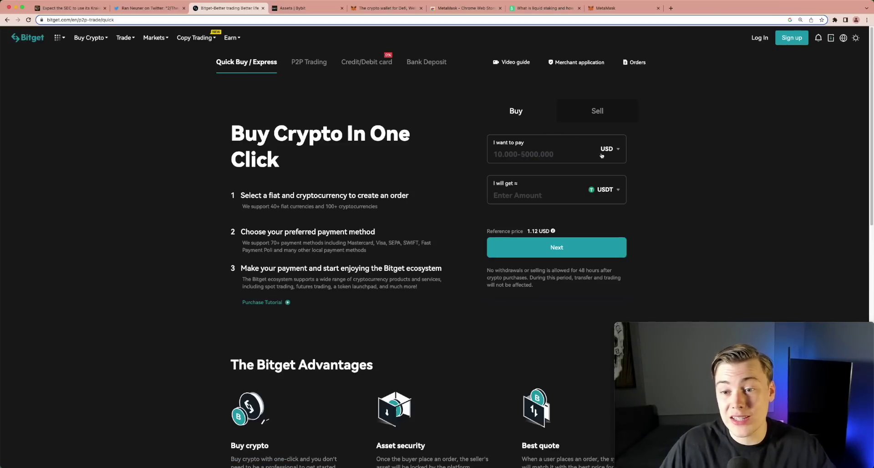
{"action": "left_click", "coordinate": [608, 190]}
{"action": "left_click", "coordinate": [519, 258]}
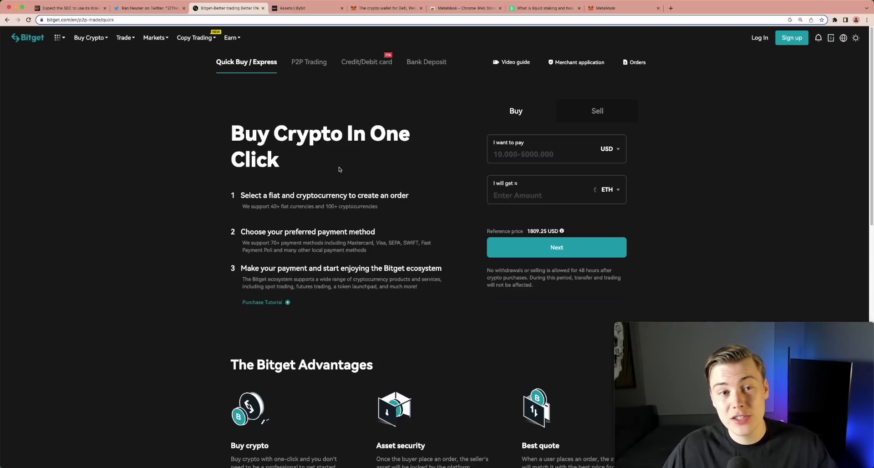
{"action": "mouse_move", "coordinate": [124, 38]}
{"action": "mouse_move", "coordinate": [160, 149]}
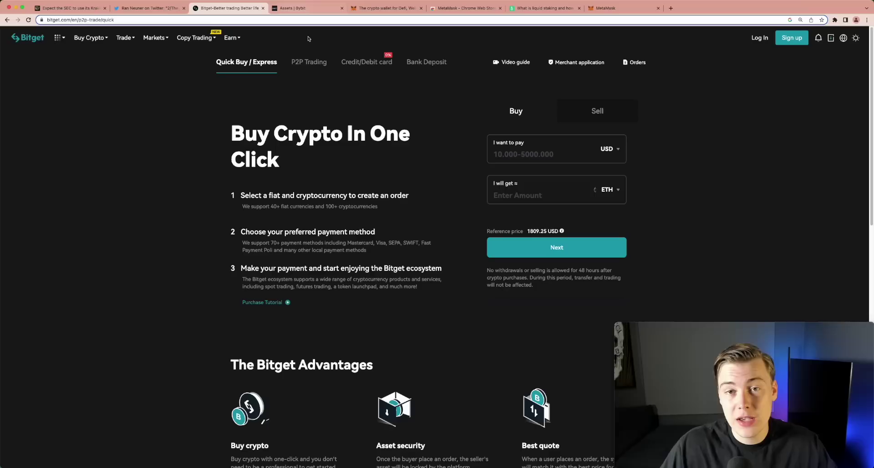
Review Bybit's withdrawal form and the MetaMask page, and close the wallet popup over Lido's homepage
{"action": "left_click", "coordinate": [282, 10]}
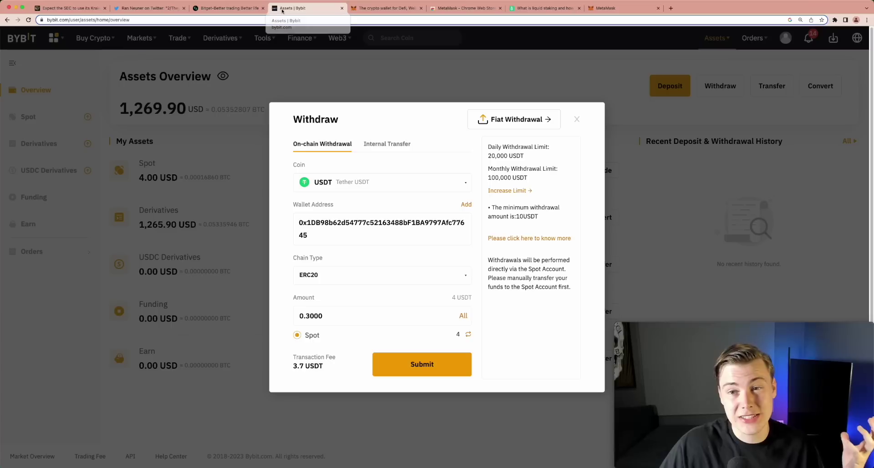
{"action": "left_click", "coordinate": [608, 9]}
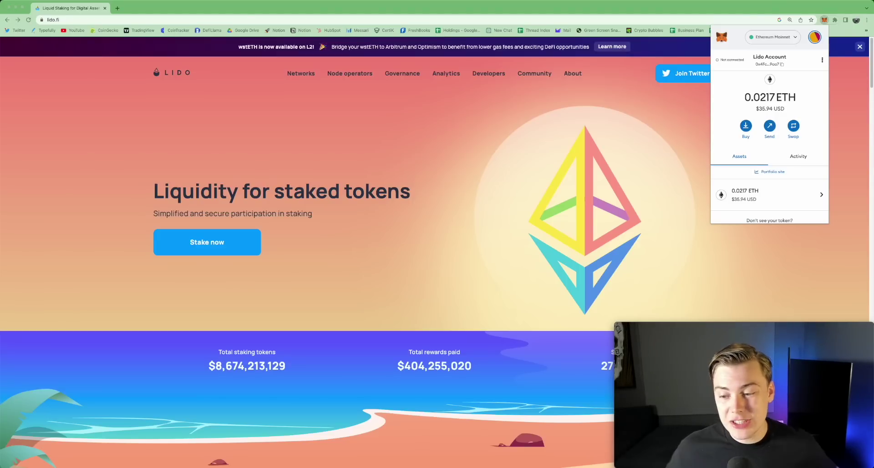
{"action": "left_click", "coordinate": [689, 60]}
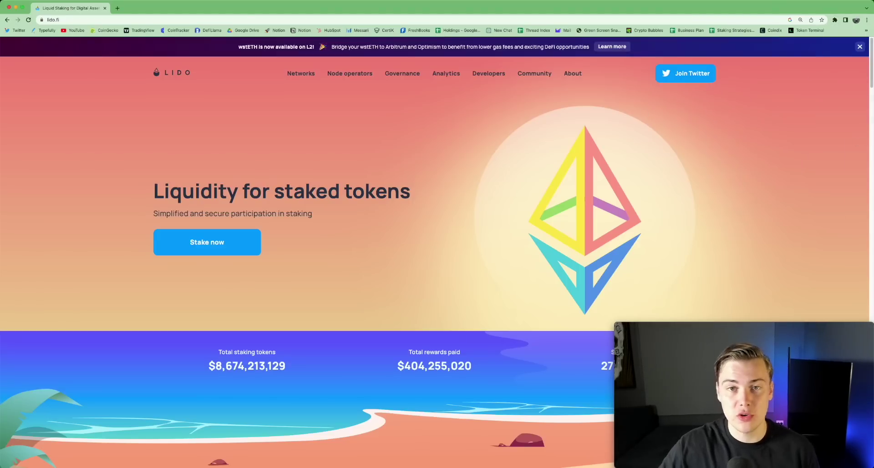
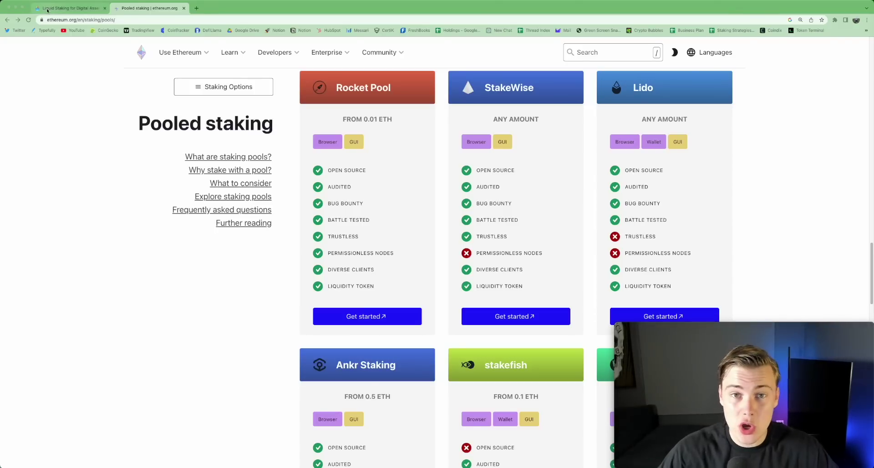
From Lido's homepage, open the staking page for the Ethereum network
{"action": "left_click", "coordinate": [50, 10]}
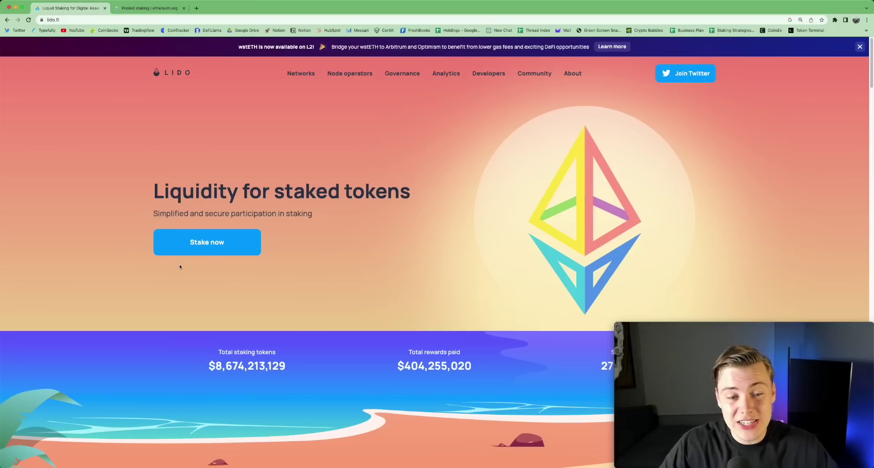
{"action": "left_click", "coordinate": [200, 246]}
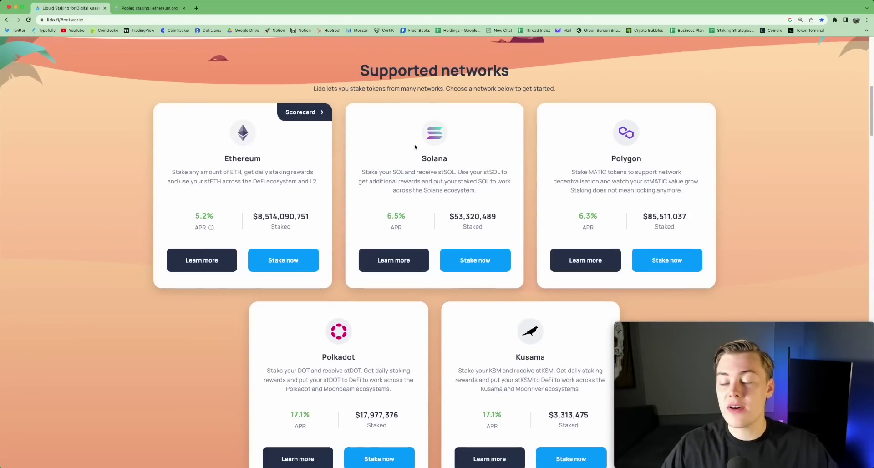
{"action": "left_click", "coordinate": [276, 264]}
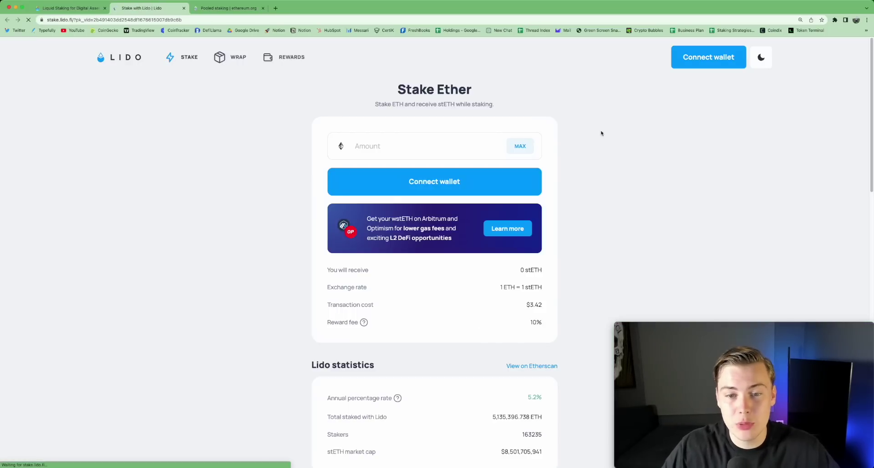
Accept Lido's Terms of Service and Privacy Notice and connect the MetaMask wallet
{"action": "left_click", "coordinate": [403, 178]}
{"action": "left_click", "coordinate": [303, 171]}
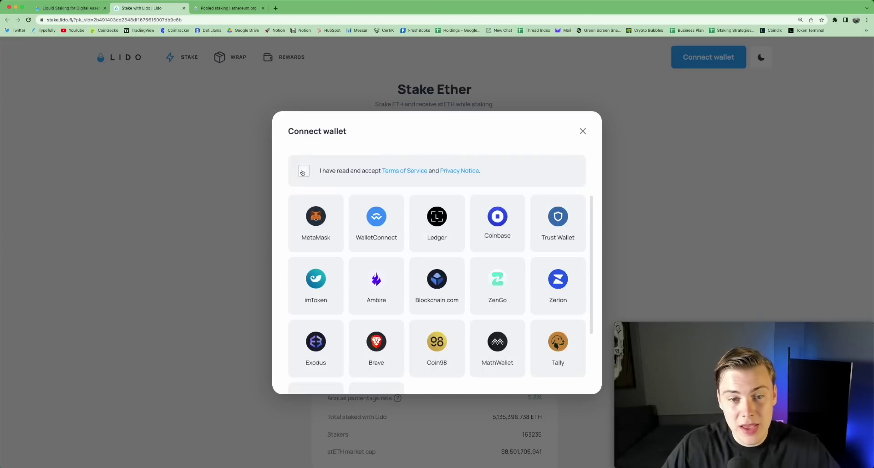
{"action": "left_click", "coordinate": [315, 220]}
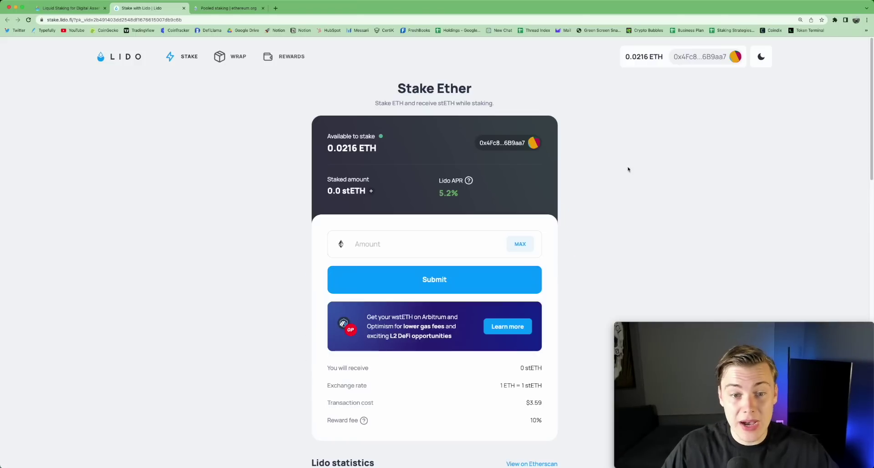
Check the balance available to stake, and submit the maximum amount of 0.011195770744082 ETH for staking
{"action": "left_click_drag", "start_coordinate": [327, 147], "coordinate": [377, 149]}
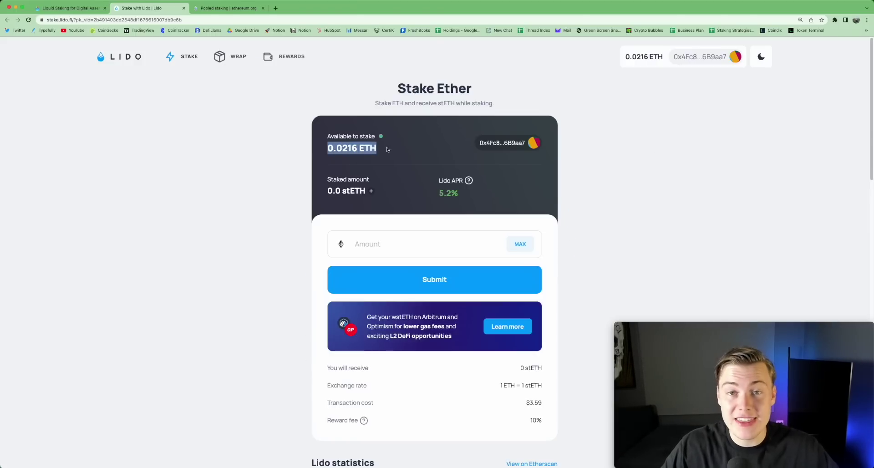
{"action": "left_click_drag", "start_coordinate": [331, 135], "coordinate": [395, 151]}
{"action": "left_click", "coordinate": [396, 151]}
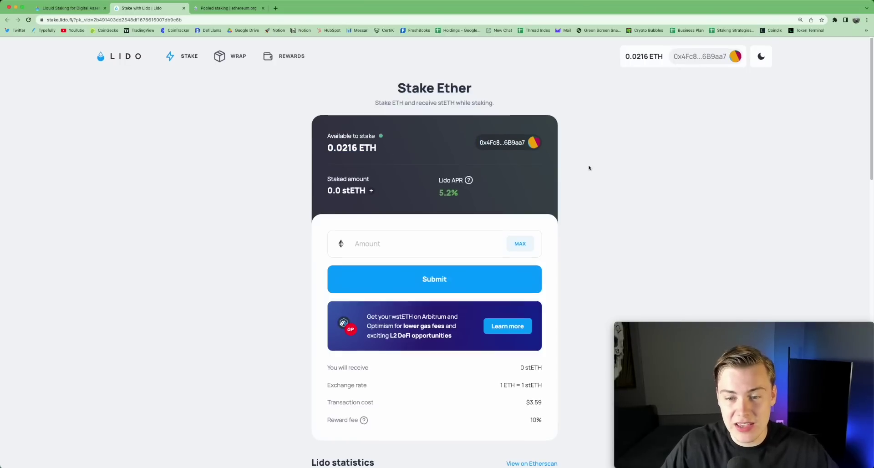
{"action": "scroll", "coordinate": [589, 168], "scroll_direction": "down", "scroll_amount": 1}
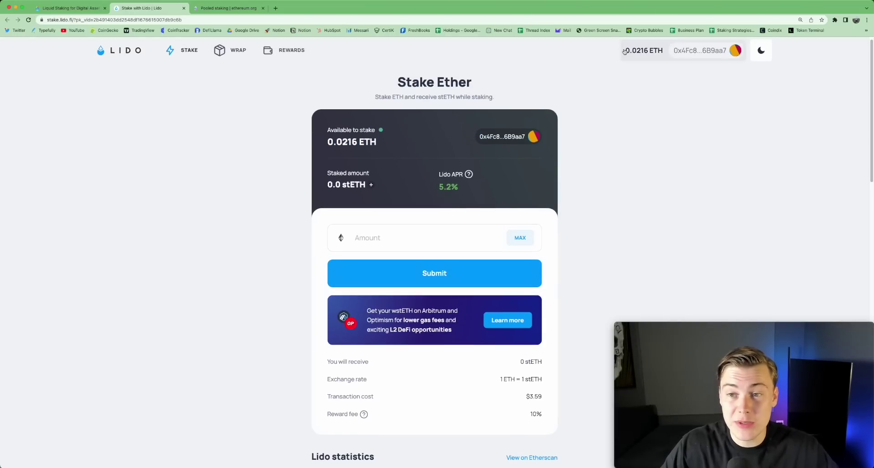
{"action": "scroll", "coordinate": [537, 189], "scroll_direction": "down", "scroll_amount": 3}
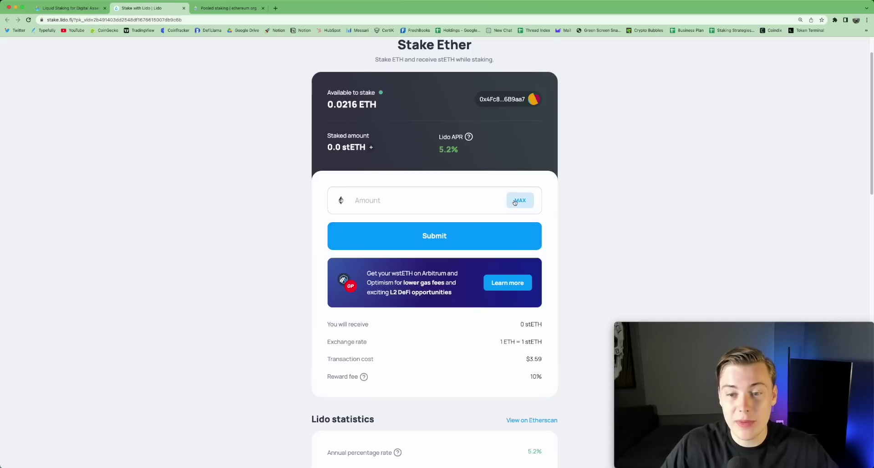
{"action": "left_click", "coordinate": [513, 202]}
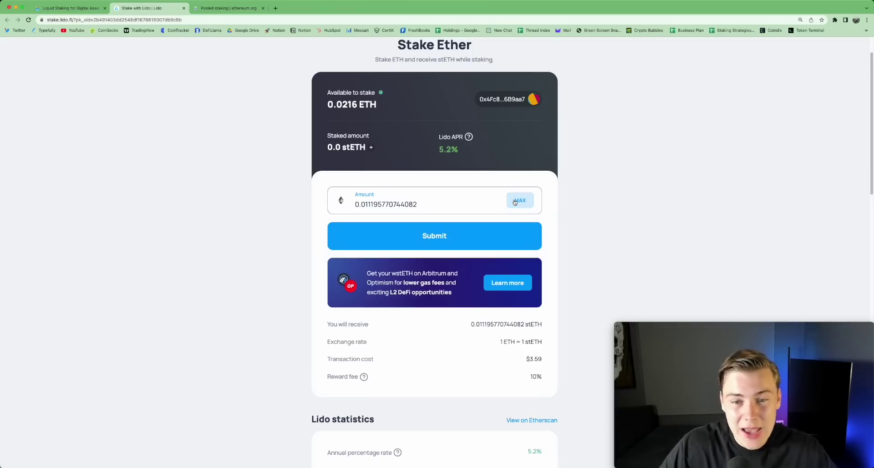
{"action": "left_click", "coordinate": [401, 234]}
Review the ETH amount, gas fee and total of the staking transaction in MetaMask, and approve it
{"action": "left_click_drag", "start_coordinate": [785, 144], "coordinate": [838, 146]}
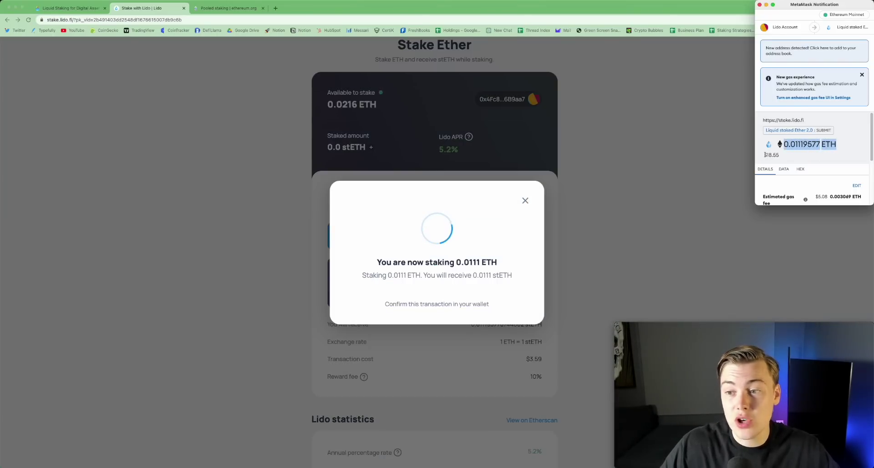
{"action": "scroll", "coordinate": [808, 173], "scroll_direction": "down", "scroll_amount": 5}
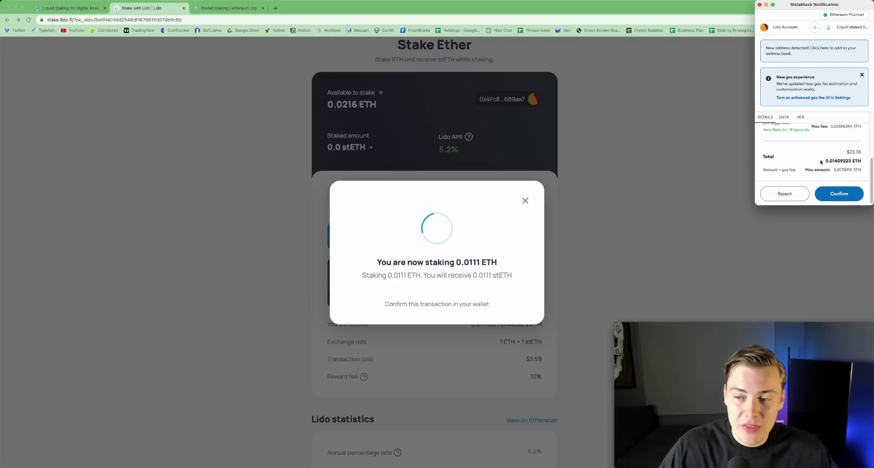
{"action": "left_click", "coordinate": [837, 194]}
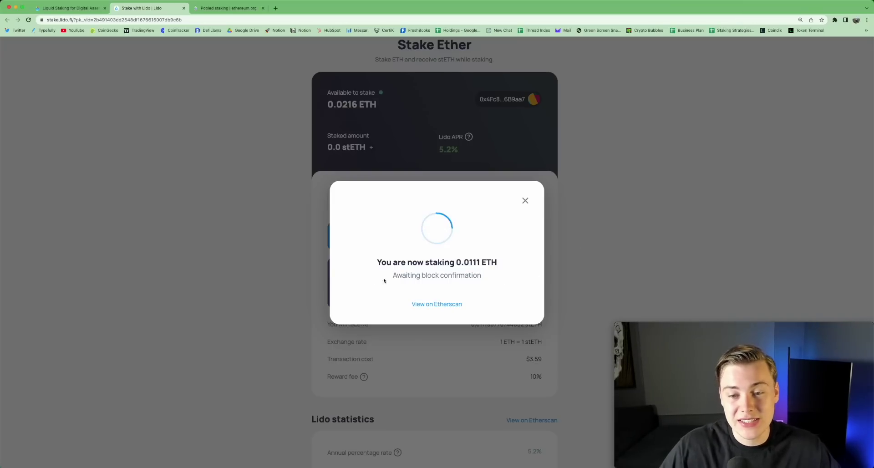
View the staking transaction on Etherscan, and return to Lido to read the new stETH balance
{"action": "left_click", "coordinate": [420, 306]}
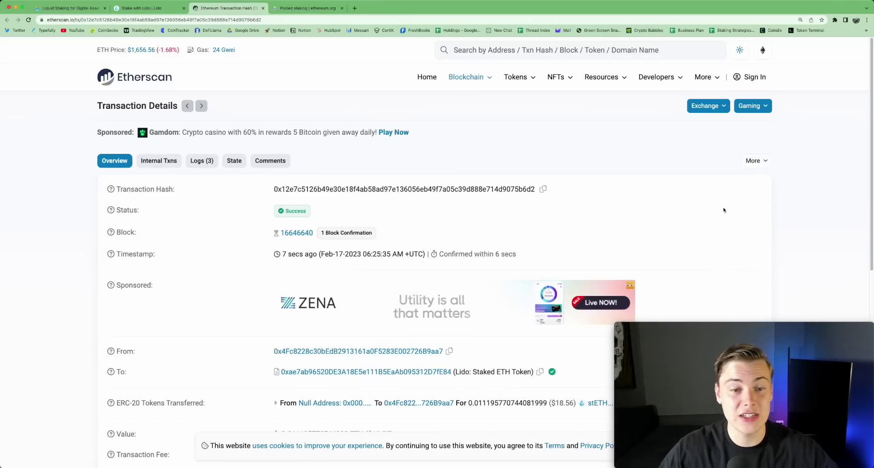
{"action": "key", "text": "ctrl+shift+Tab"}
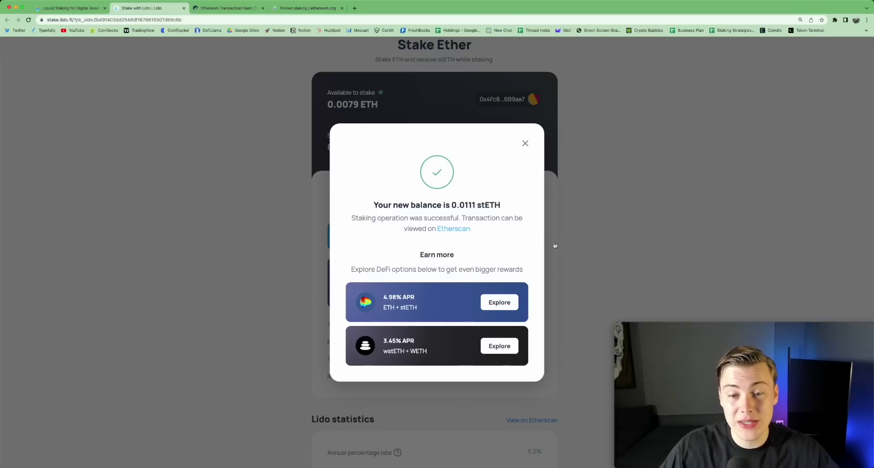
{"action": "left_click_drag", "start_coordinate": [373, 205], "coordinate": [523, 236]}
{"action": "left_click", "coordinate": [524, 236]}
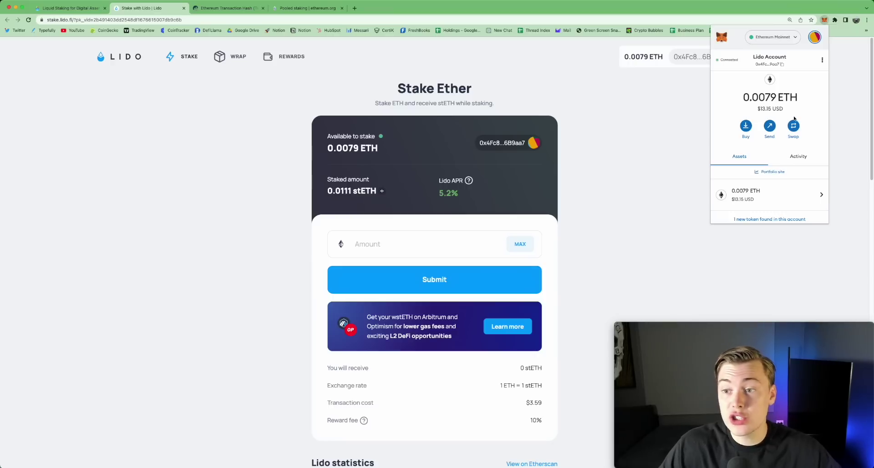
Import the newly found stETH token into the MetaMask account's asset list
{"action": "scroll", "coordinate": [728, 174], "scroll_direction": "down", "scroll_amount": 2}
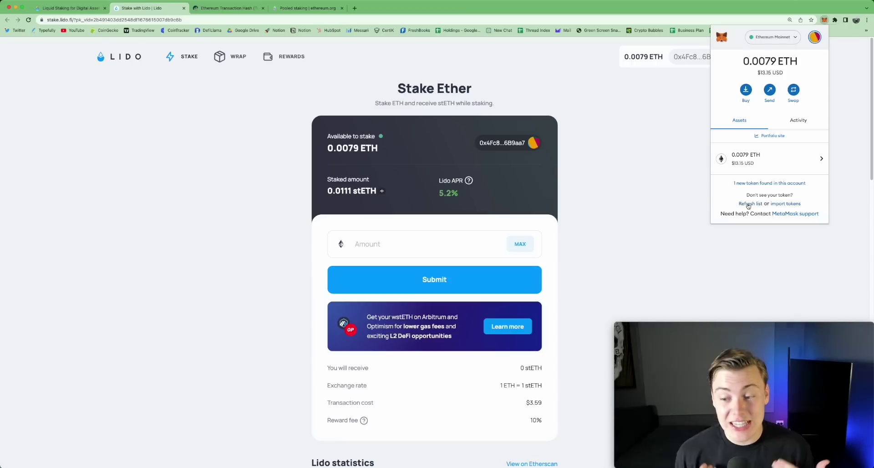
{"action": "left_click", "coordinate": [766, 184]}
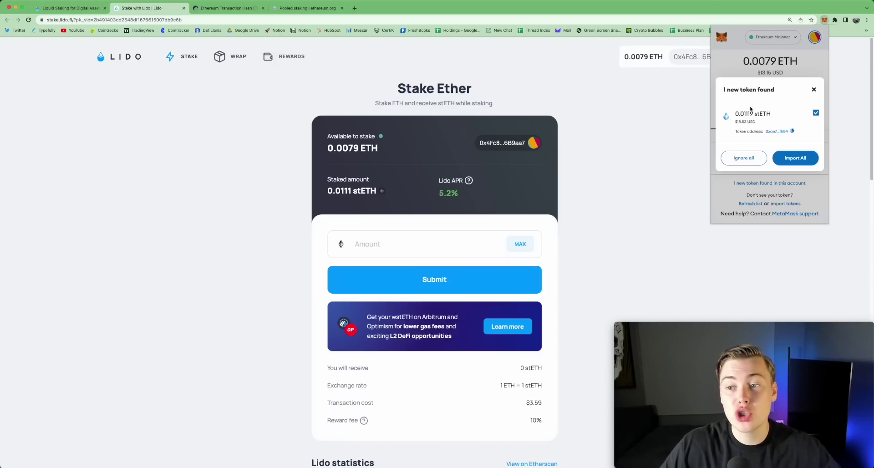
{"action": "left_click_drag", "start_coordinate": [736, 110], "coordinate": [765, 132]}
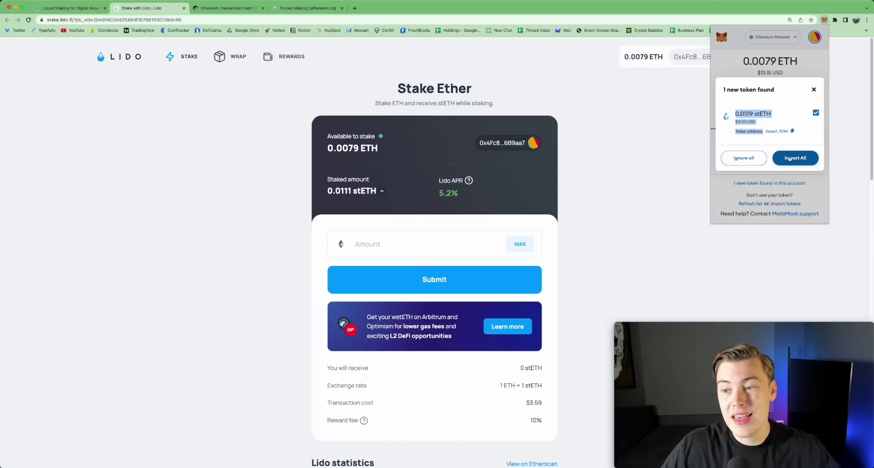
{"action": "left_click", "coordinate": [789, 158]}
{"action": "scroll", "coordinate": [781, 168], "scroll_direction": "down", "scroll_amount": 1}
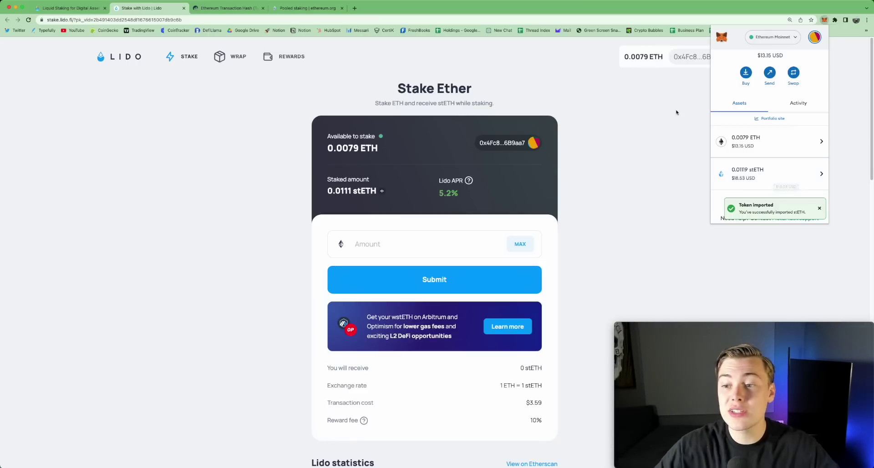
Check the Lido APR, close the wallet popup, and open Lido's rewards page
{"action": "mouse_move", "coordinate": [477, 191]}
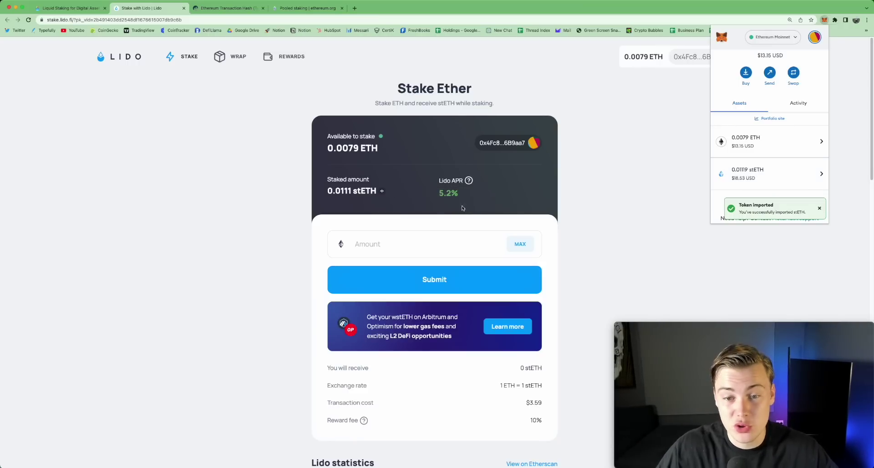
{"action": "left_click", "coordinate": [466, 169]}
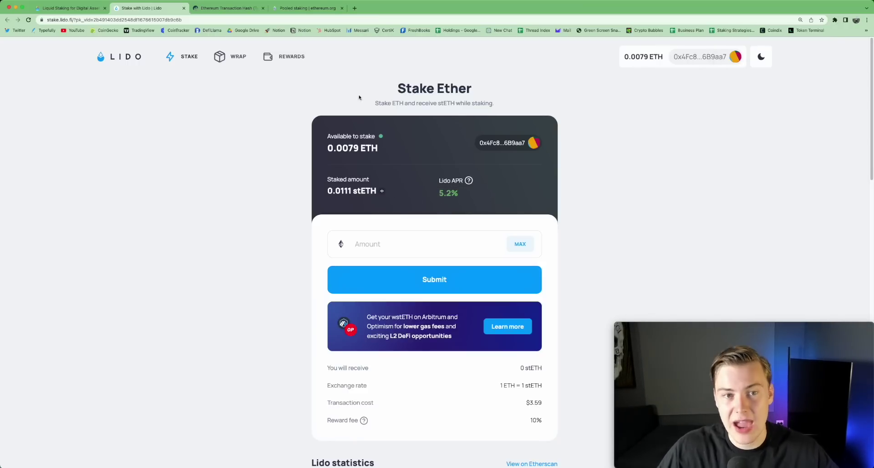
{"action": "left_click", "coordinate": [284, 56]}
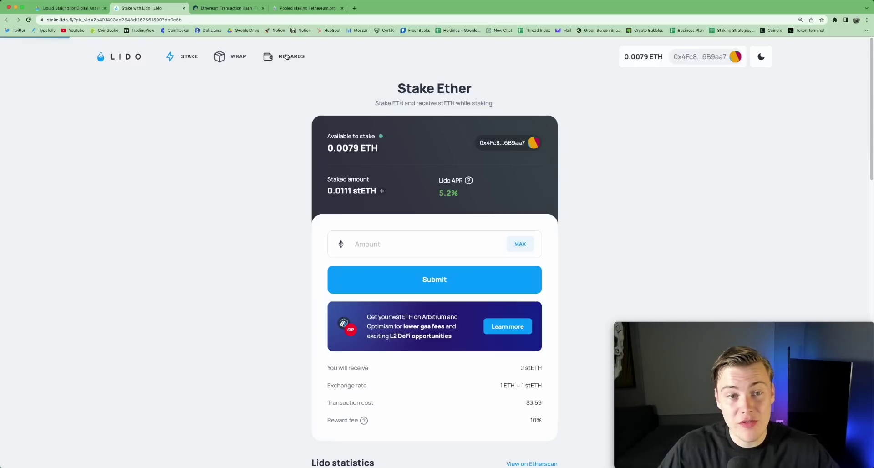